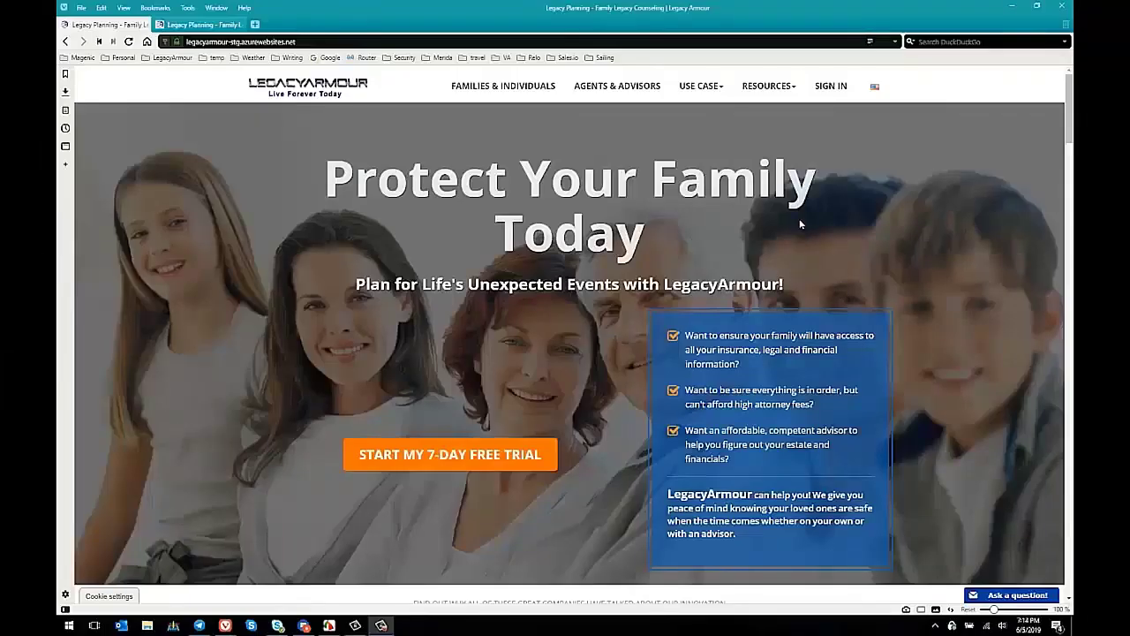
Step: Sign in to LegacyArmour with the advisor's email address and password
{"action": "left_click", "coordinate": [830, 88]}
{"action": "left_click", "coordinate": [565, 198]}
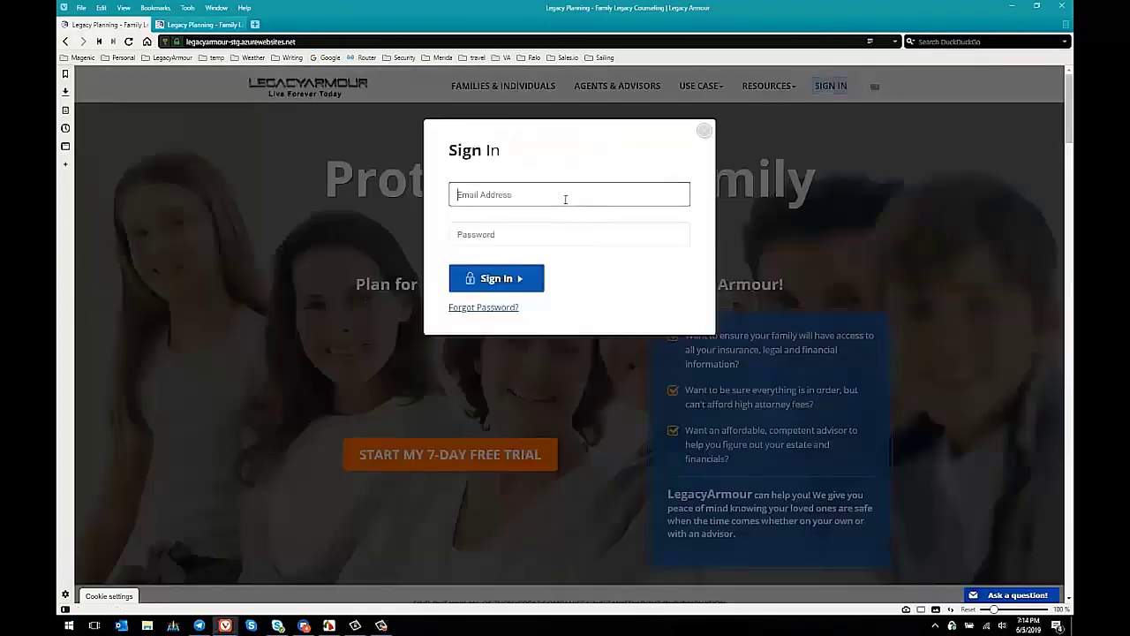
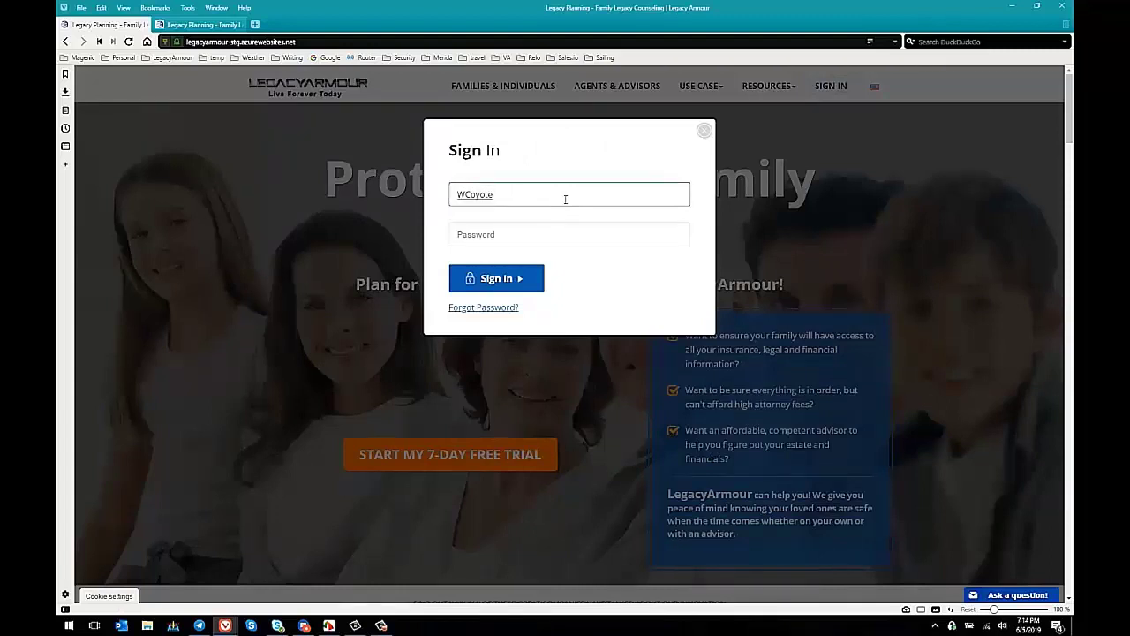
{"action": "key", "text": "Tab"}
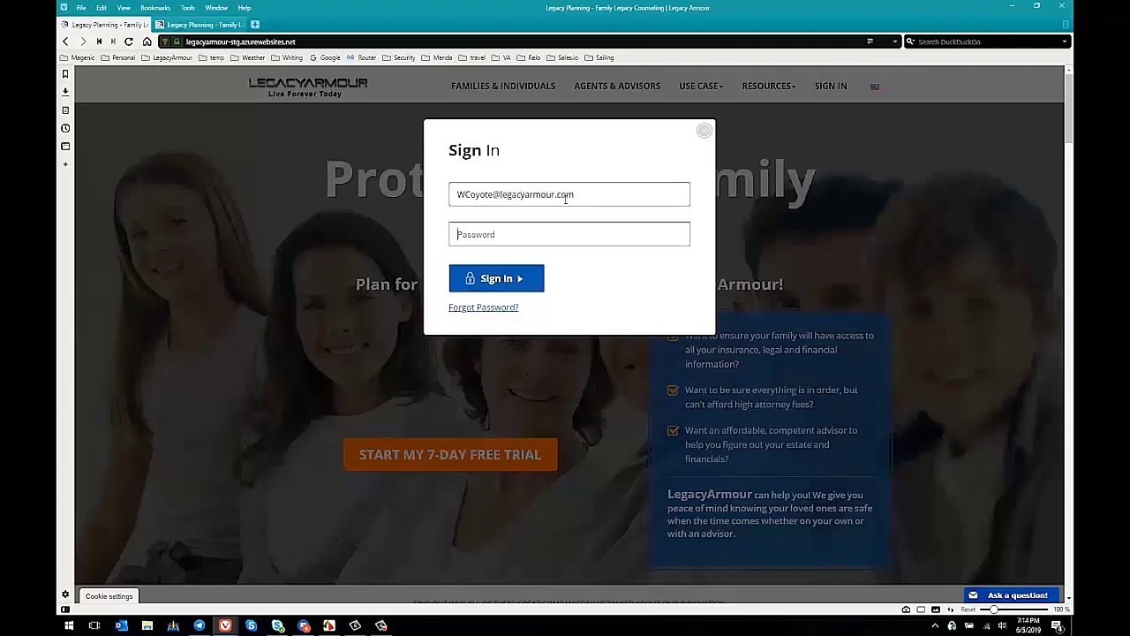
{"action": "type", "text": "********"}
{"action": "left_click", "coordinate": [510, 269]}
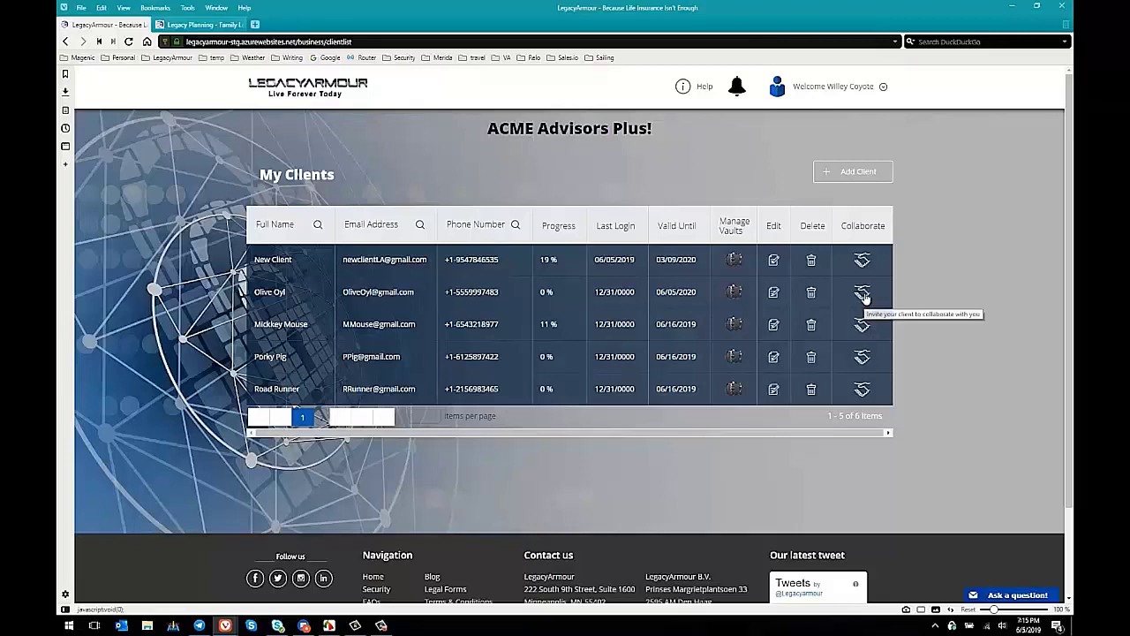
Step: Invite the second listed client to collaborate, then open New Client's vault dashboard
{"action": "left_click", "coordinate": [863, 295]}
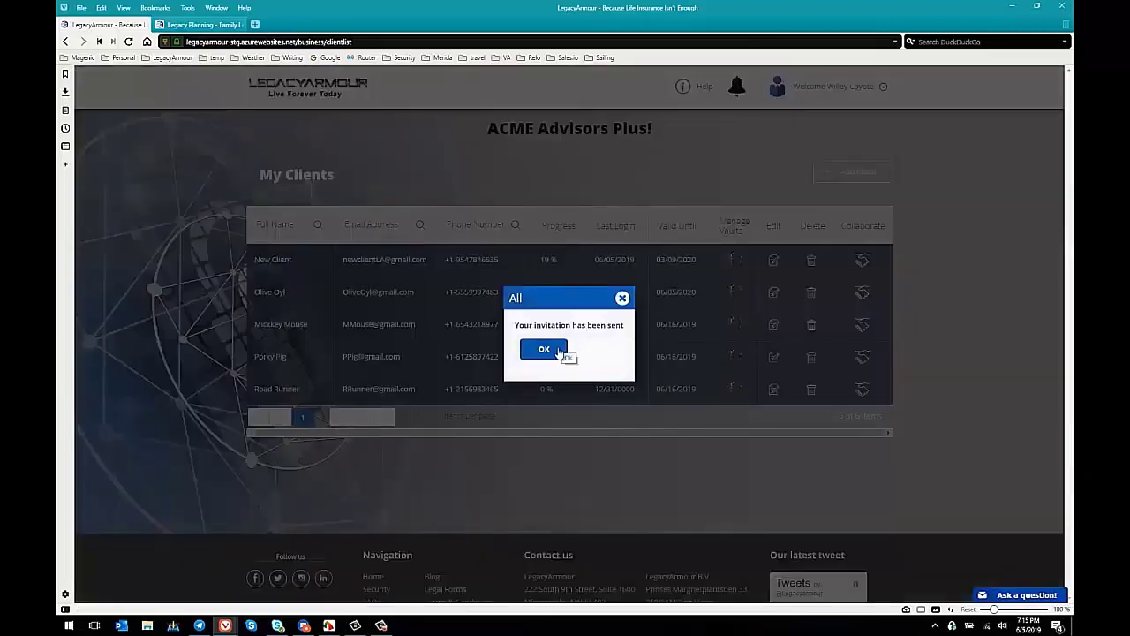
{"action": "left_click", "coordinate": [544, 349]}
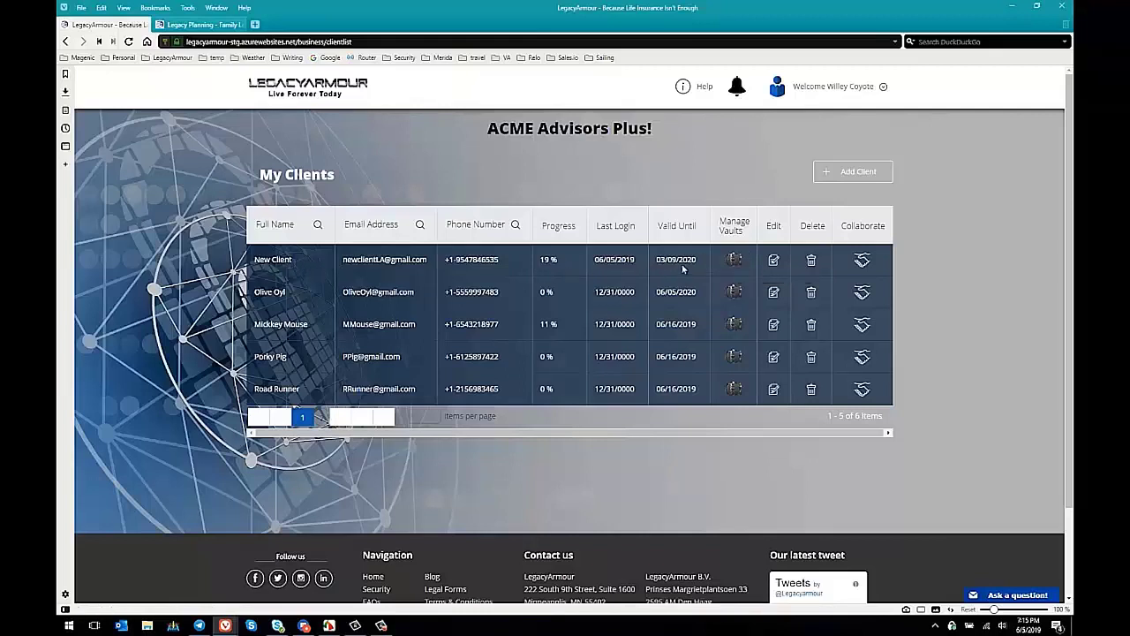
{"action": "left_click", "coordinate": [729, 263]}
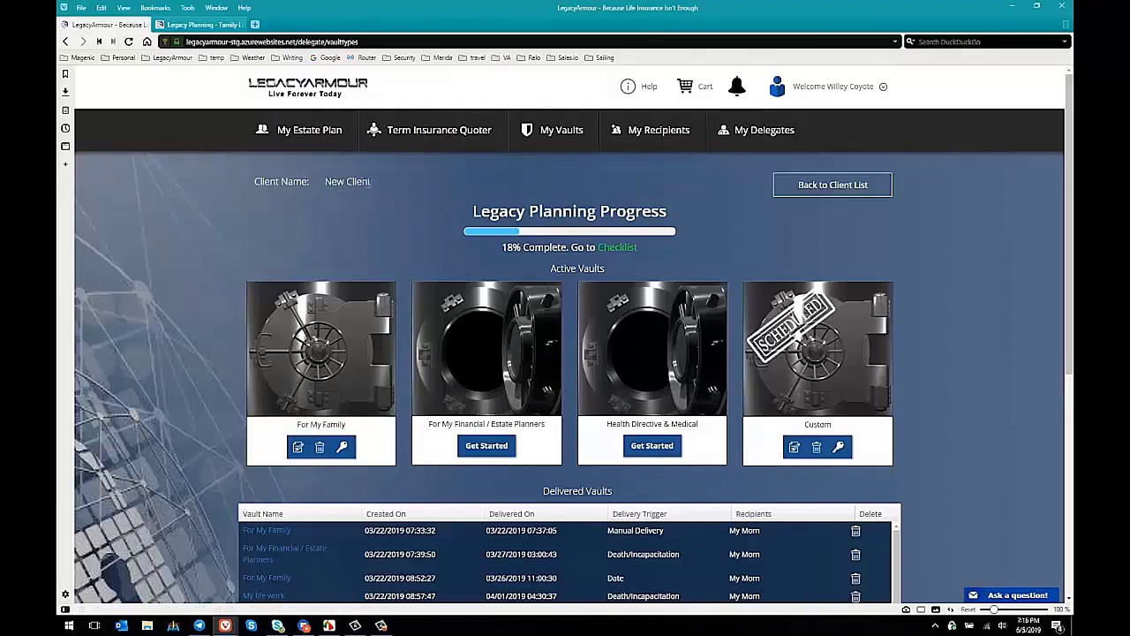
{"action": "left_click", "coordinate": [643, 132]}
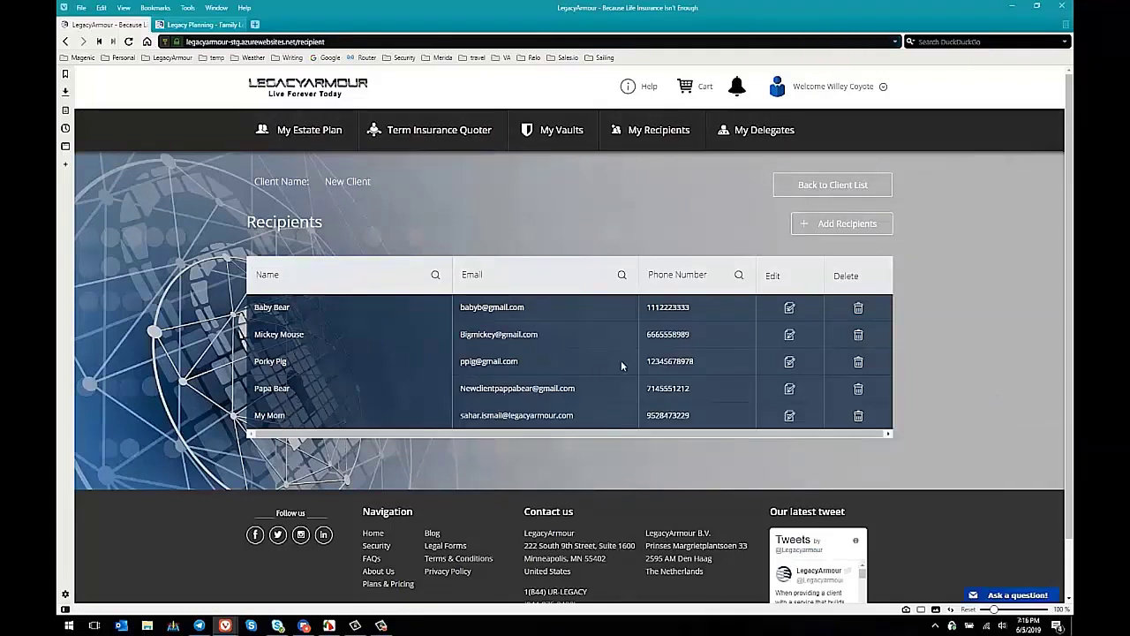
{"action": "left_click", "coordinate": [790, 417]}
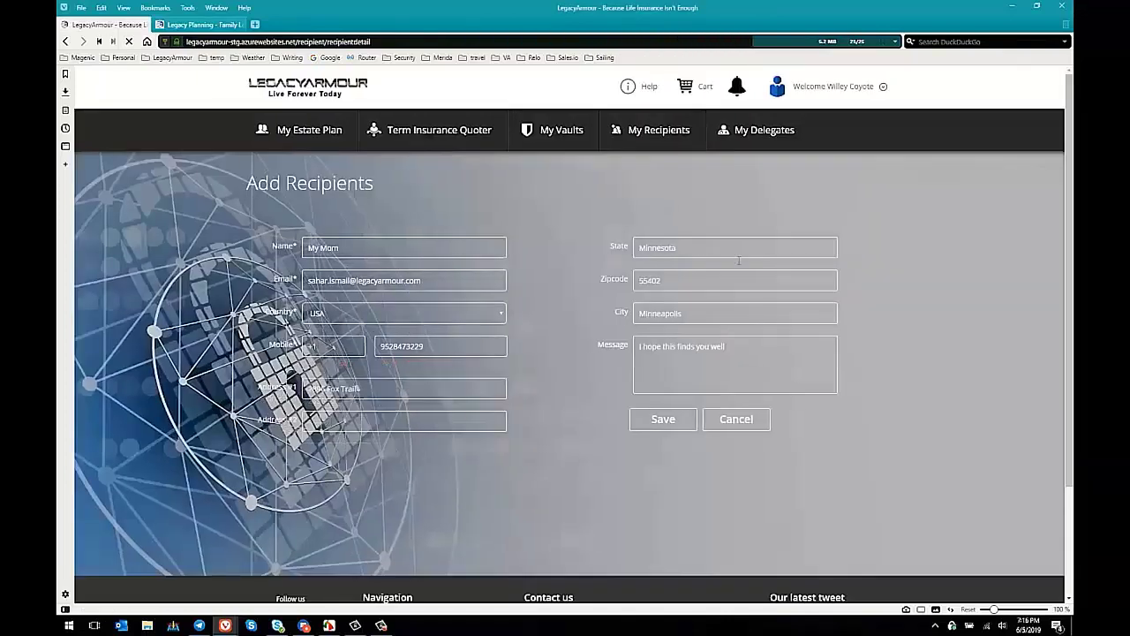
{"action": "left_click", "coordinate": [746, 424]}
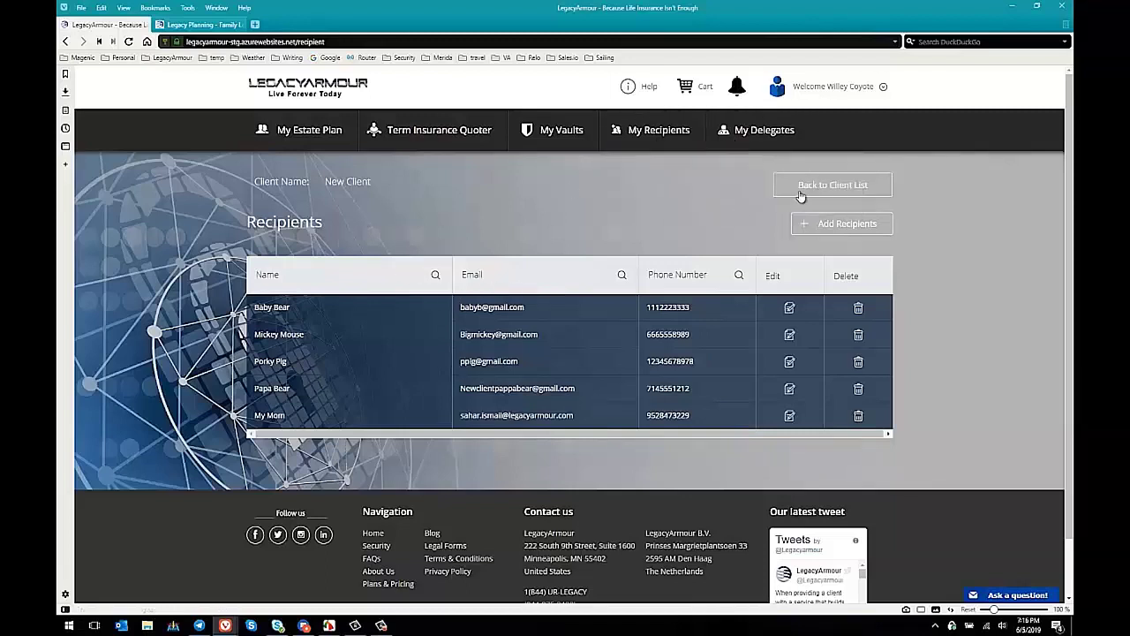
{"action": "left_click", "coordinate": [564, 133]}
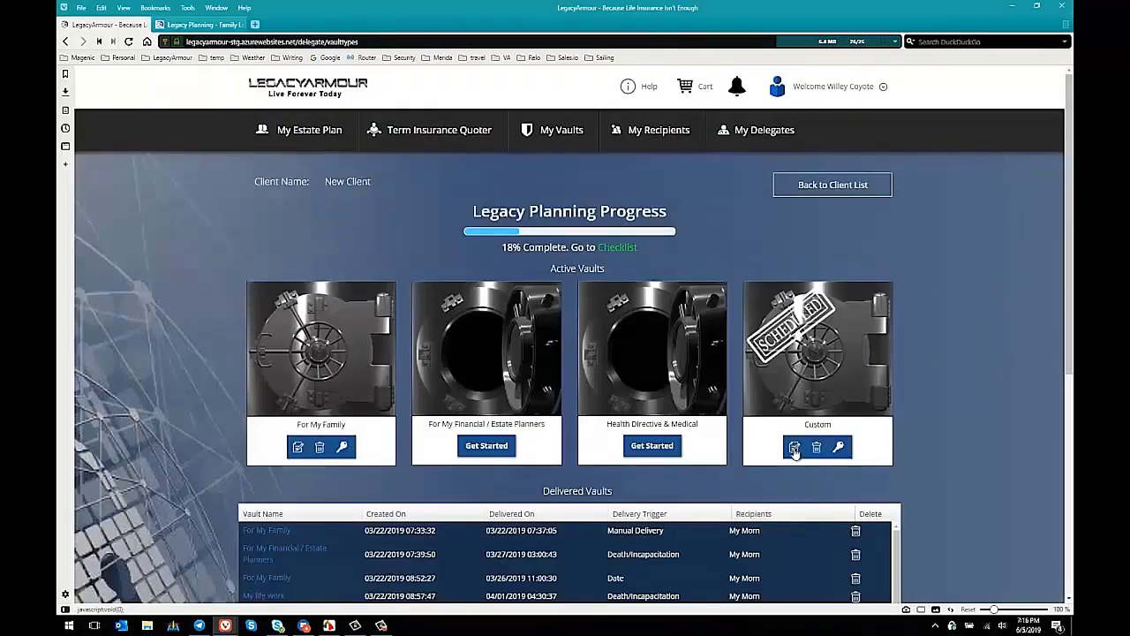
Step: Unlock the Custom vault for editing by entering its passphrase
{"action": "left_click", "coordinate": [794, 447]}
{"action": "left_click", "coordinate": [534, 179]}
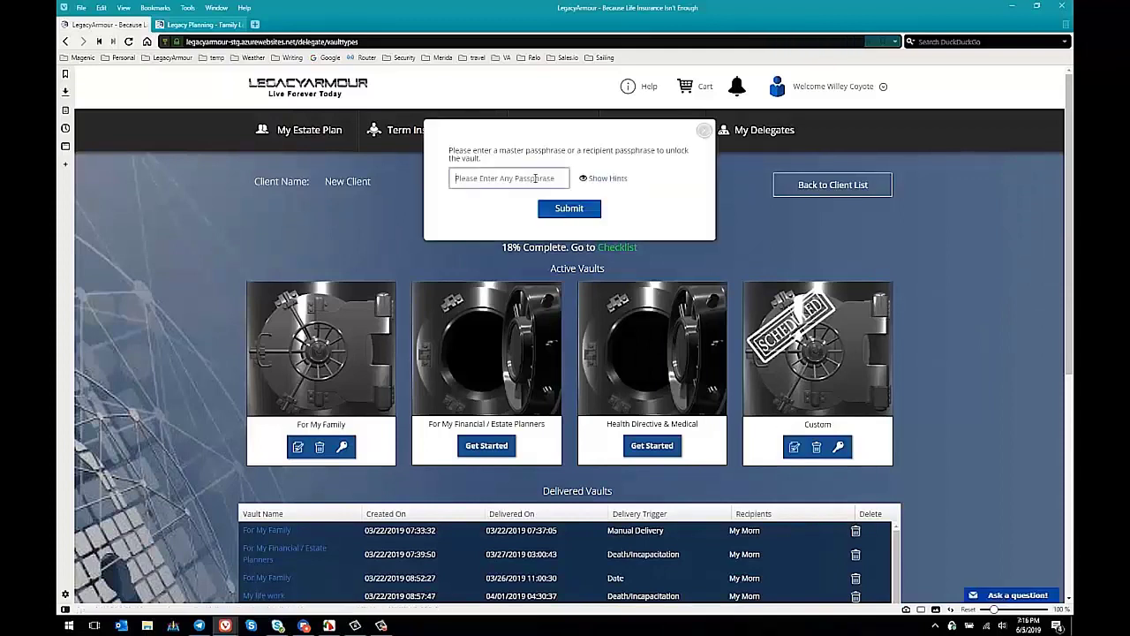
{"action": "type", "text": "p"}
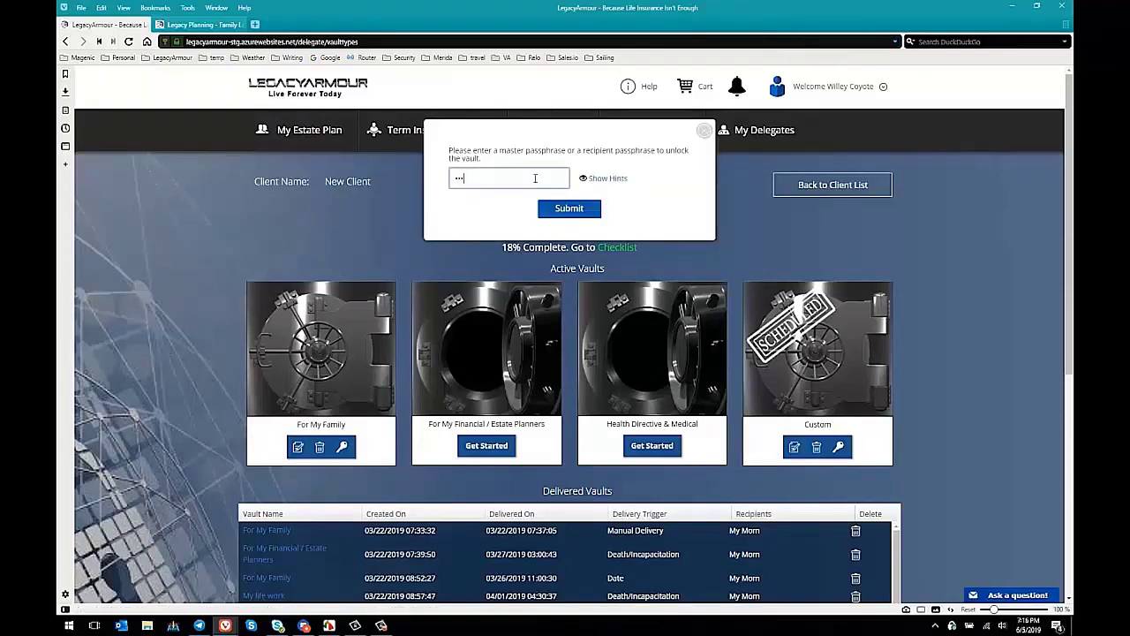
{"action": "key", "text": "Return"}
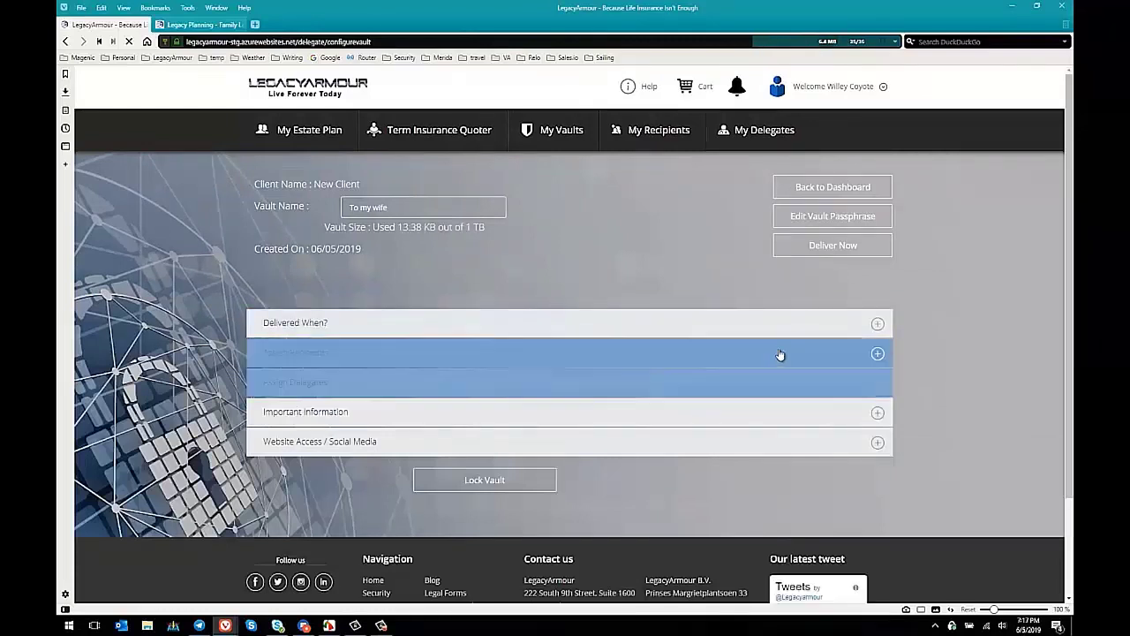
Step: Choose Death/Incapacitation delivery with Heart-beat detection, contacting by SMS weekly
{"action": "left_click", "coordinate": [878, 325]}
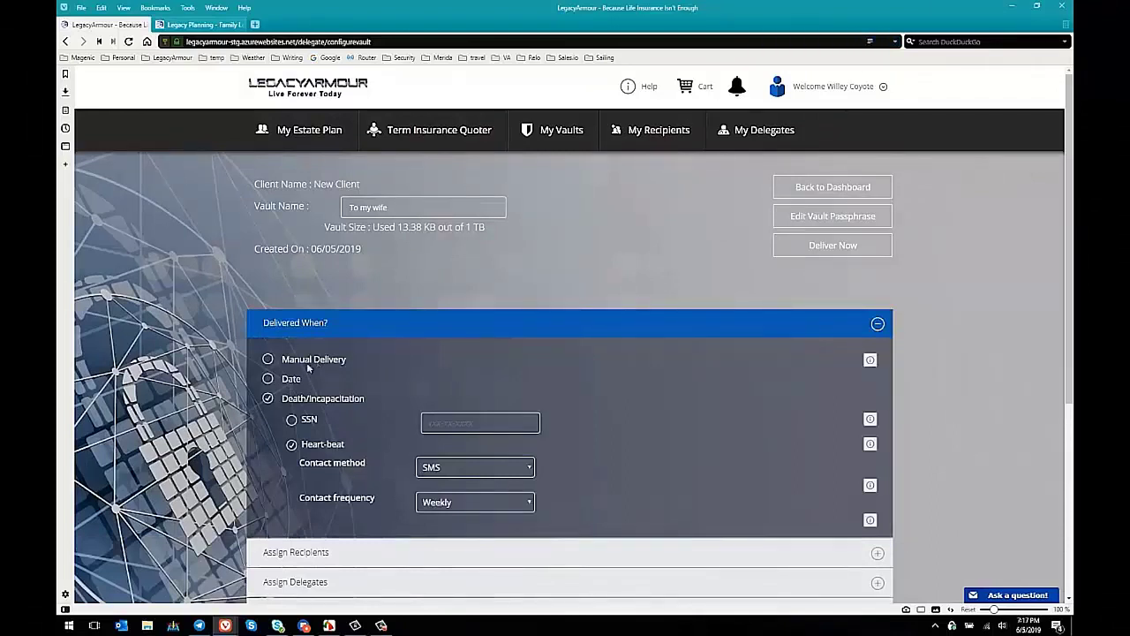
{"action": "left_click", "coordinate": [269, 378]}
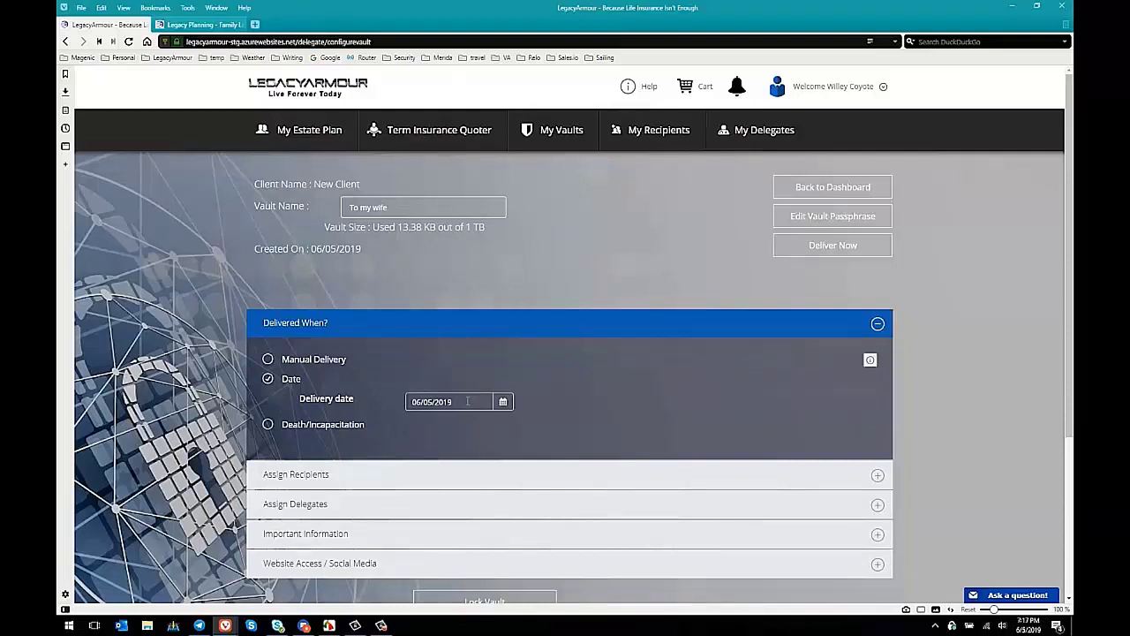
{"action": "left_click", "coordinate": [267, 424]}
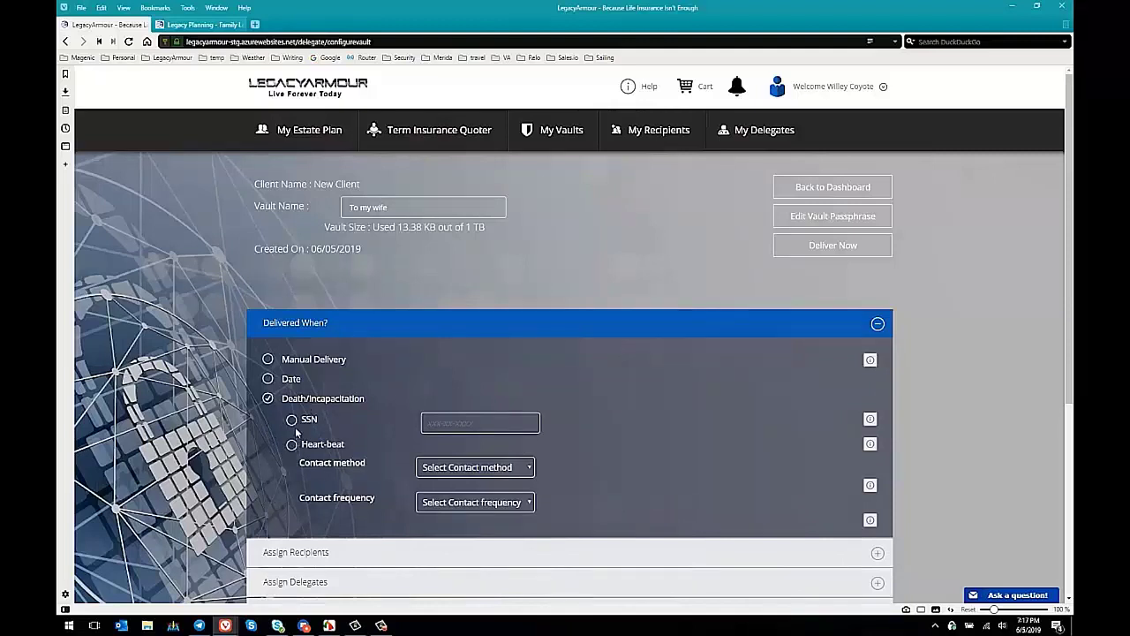
{"action": "left_click", "coordinate": [291, 445]}
{"action": "left_click", "coordinate": [445, 470]}
{"action": "left_click", "coordinate": [449, 502]}
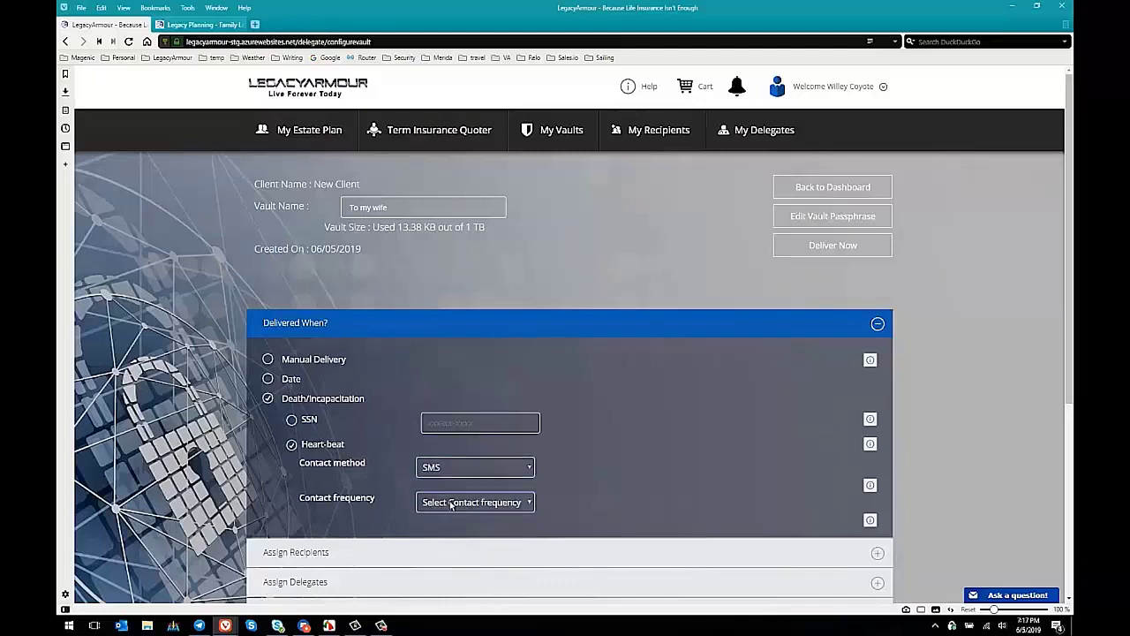
{"action": "left_click", "coordinate": [450, 503]}
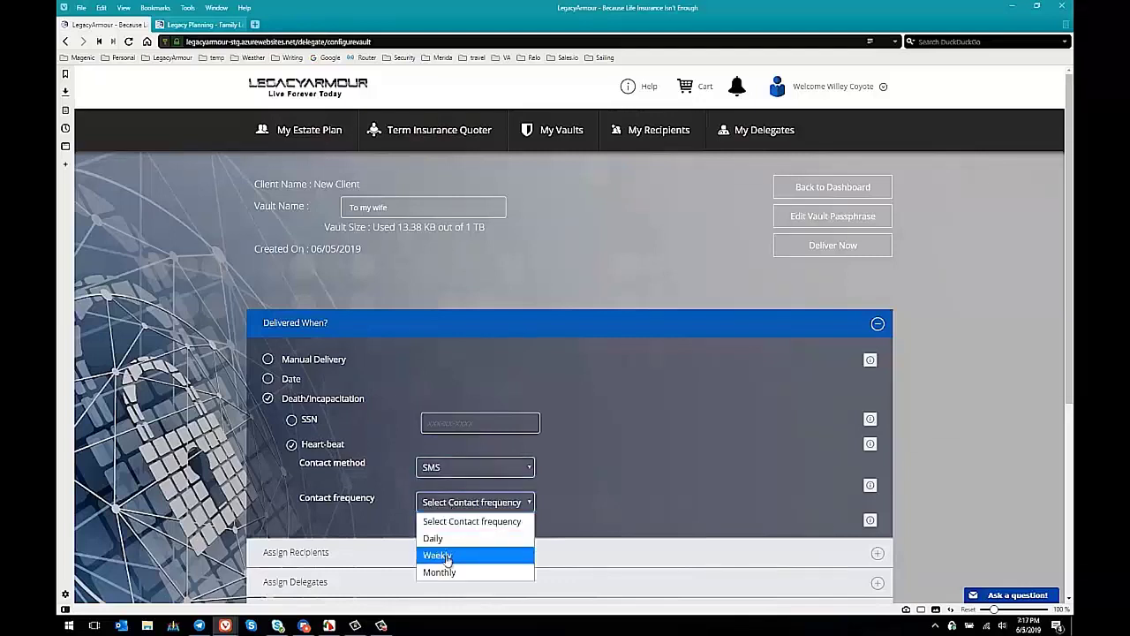
{"action": "left_click", "coordinate": [447, 555]}
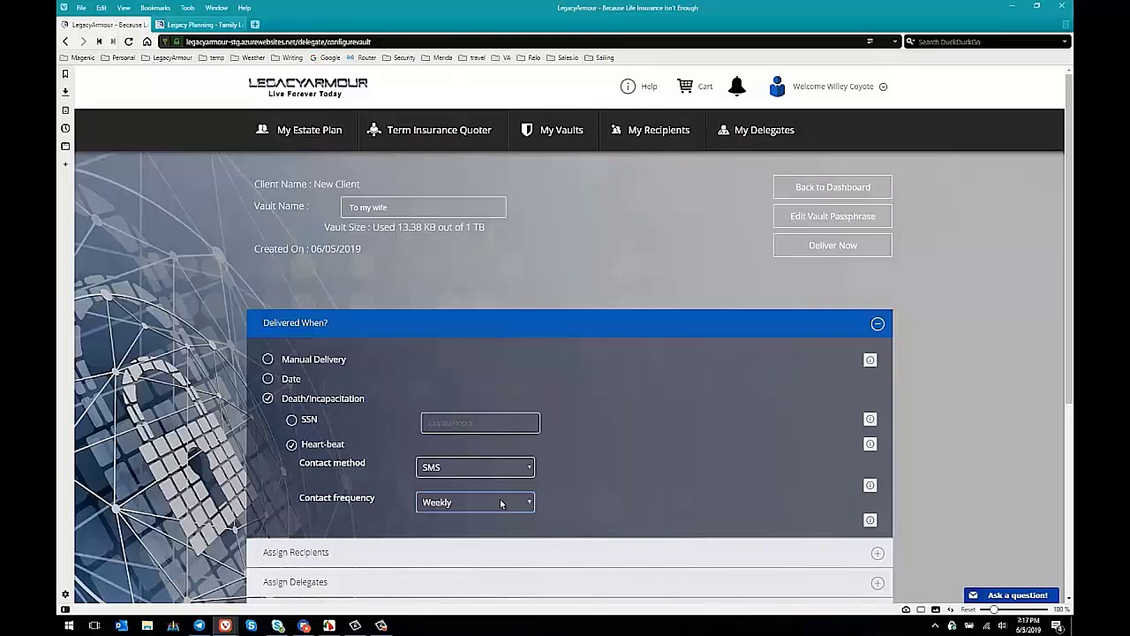
Step: Assign a delegate to the vault and expand Important Information to show plan.docx
{"action": "scroll", "coordinate": [905, 382], "scroll_direction": "down", "scroll_amount": 1}
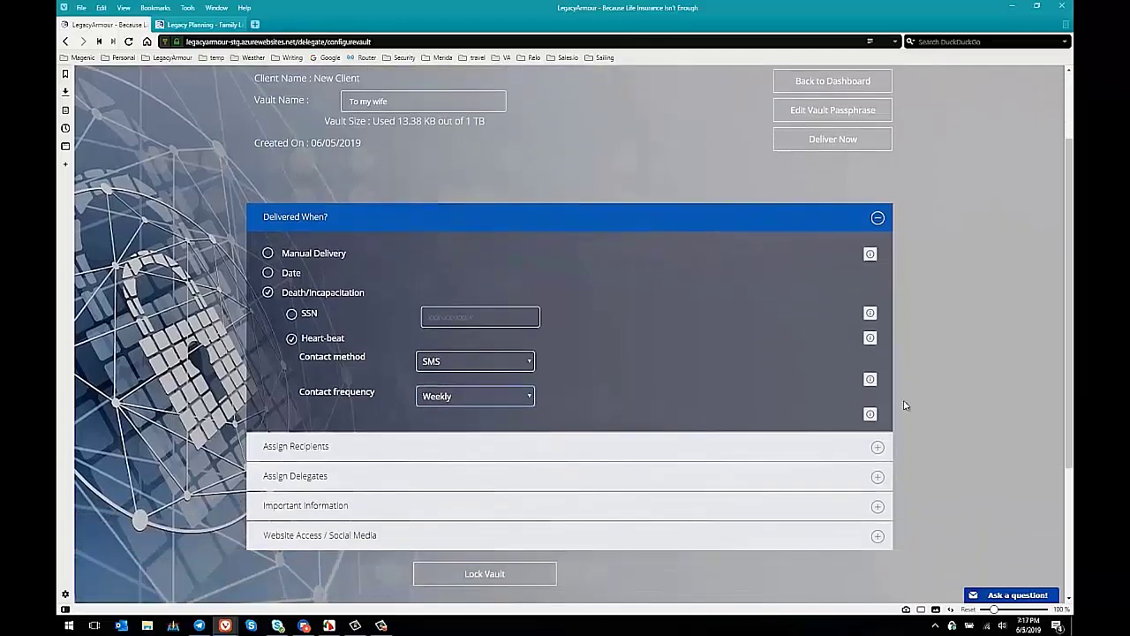
{"action": "left_click", "coordinate": [876, 449]}
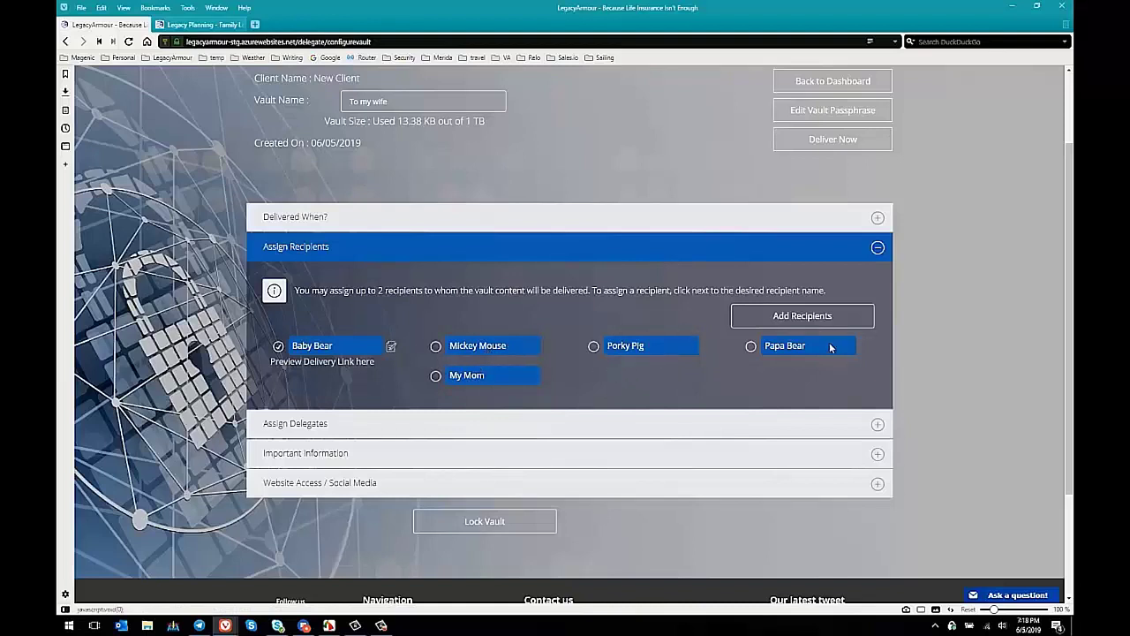
{"action": "left_click", "coordinate": [512, 425]}
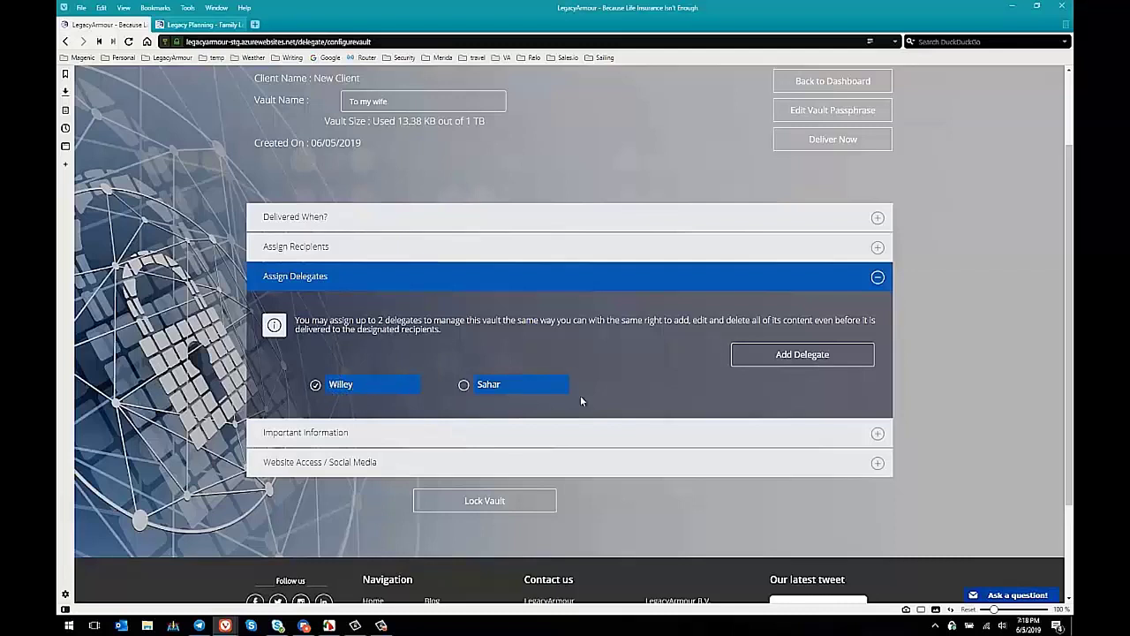
{"action": "left_click", "coordinate": [878, 434]}
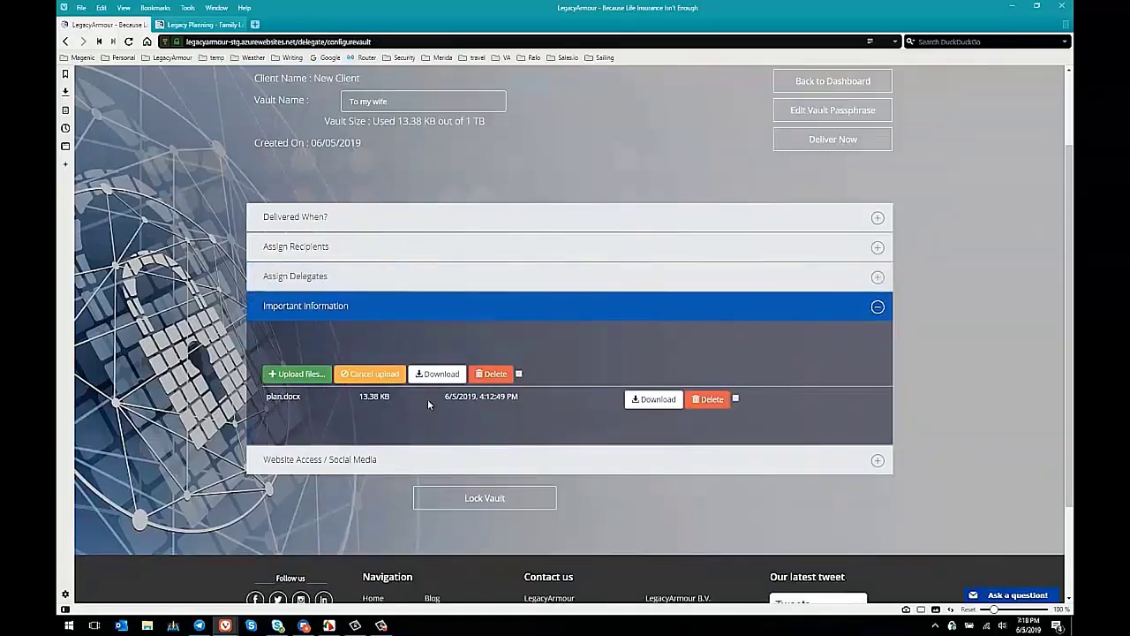
Step: Upload My Will and Testament.pdf from the Desktop into the vault's Important Information
{"action": "left_click", "coordinate": [297, 374]}
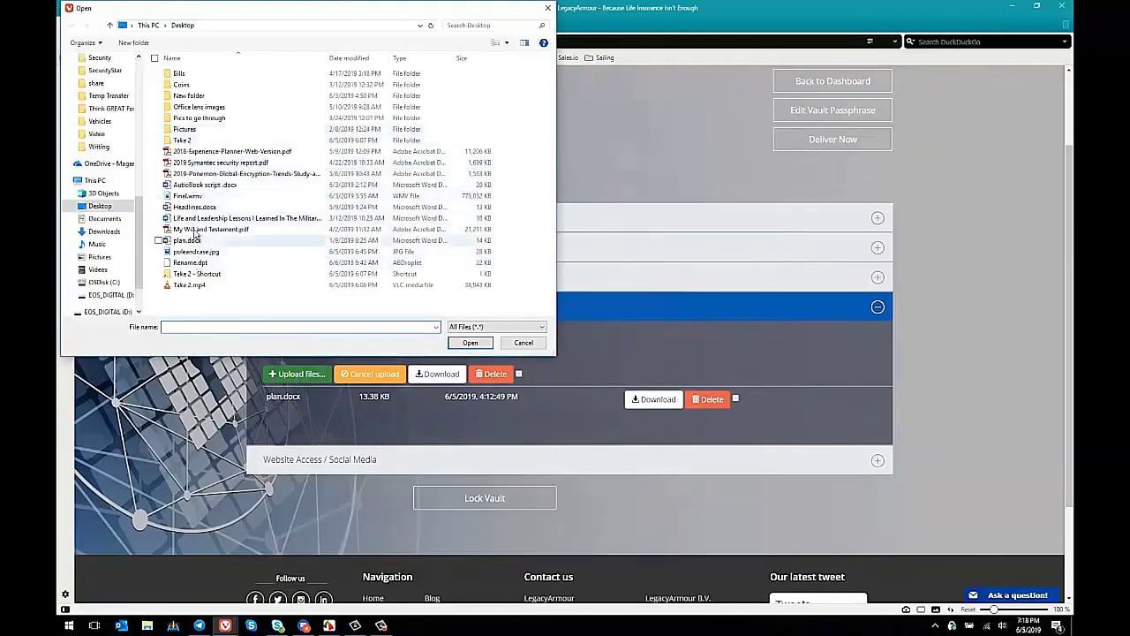
{"action": "double_click", "coordinate": [194, 229]}
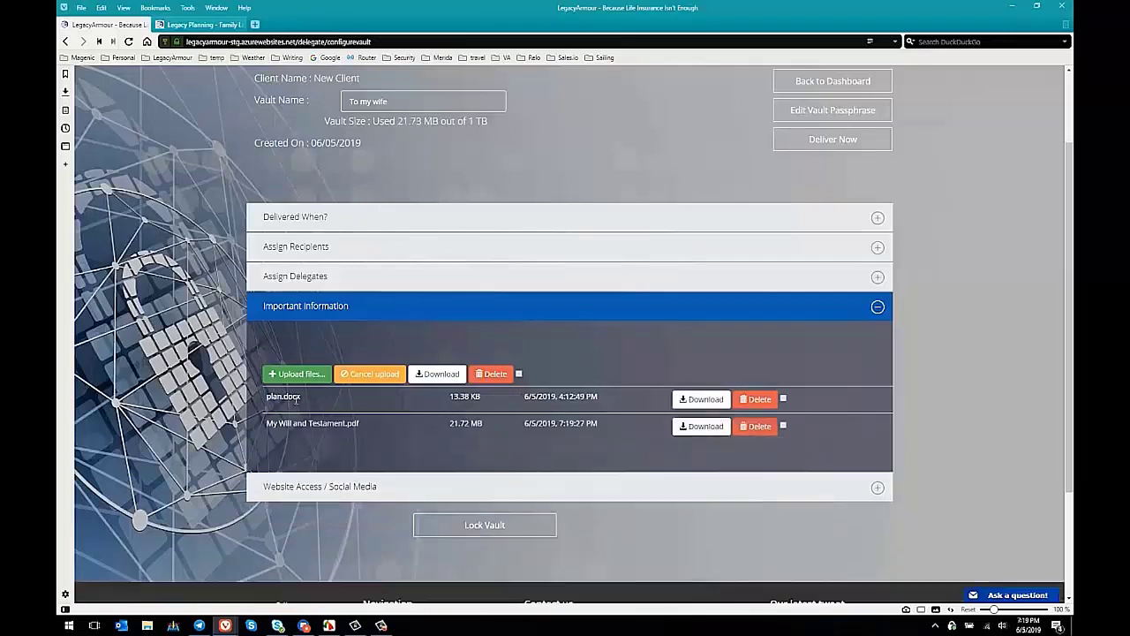
Step: Review the Website Access / Social Media section, then lock and encrypt the vault
{"action": "left_click", "coordinate": [401, 494]}
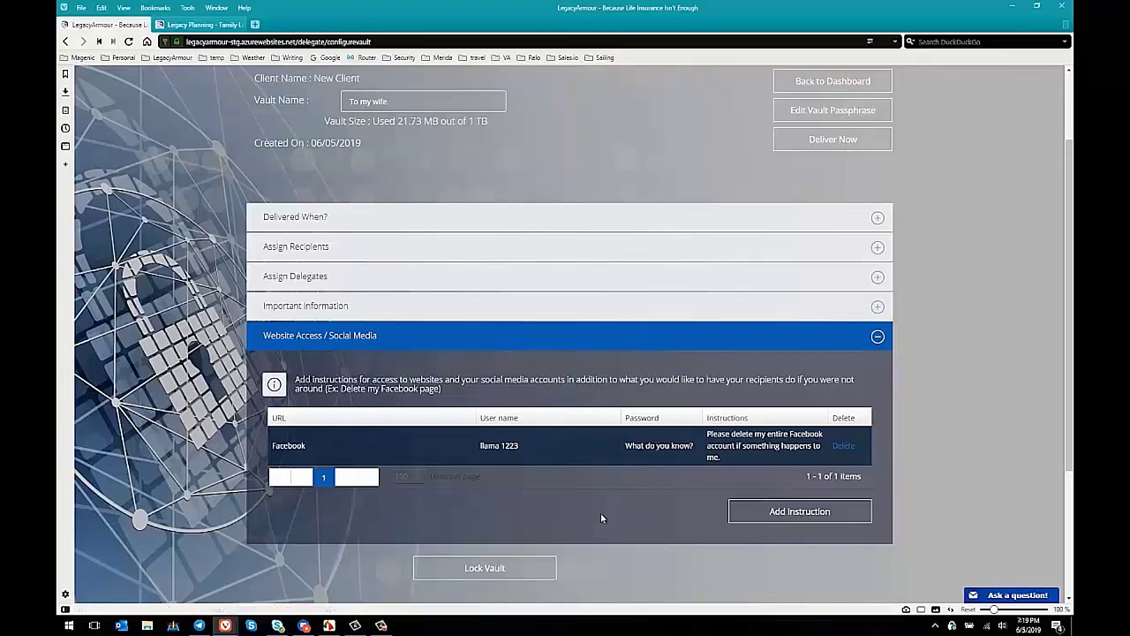
{"action": "left_click", "coordinate": [498, 572]}
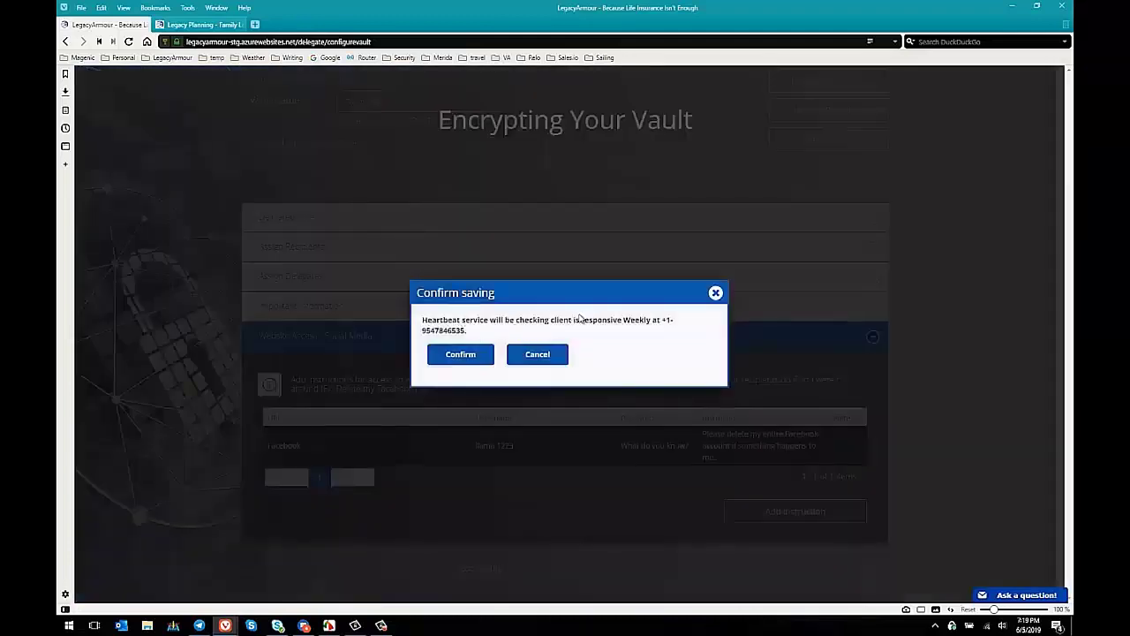
Step: Confirm saving the vault settings, lock the vault and exit, then head back to the clients
{"action": "left_click", "coordinate": [479, 362]}
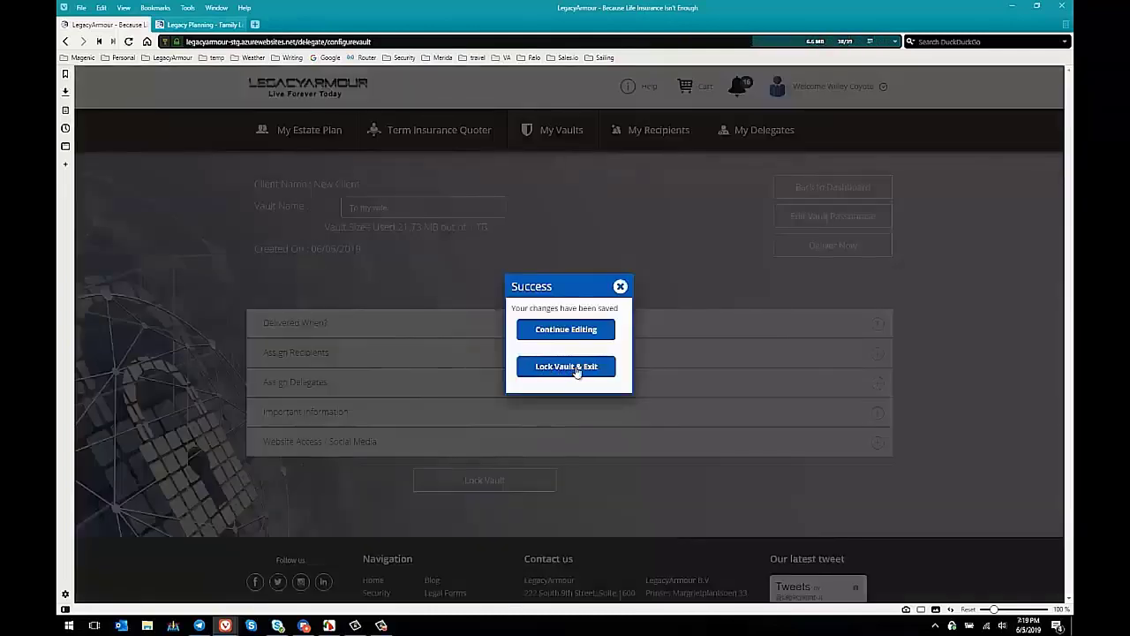
{"action": "left_click", "coordinate": [566, 366]}
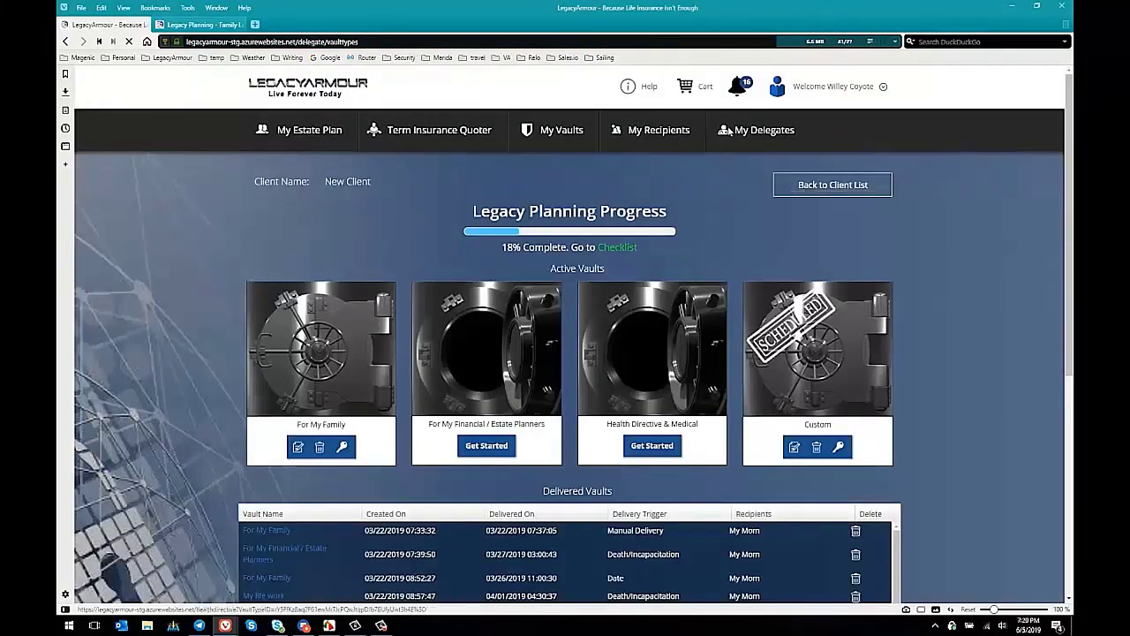
{"action": "left_click", "coordinate": [779, 91]}
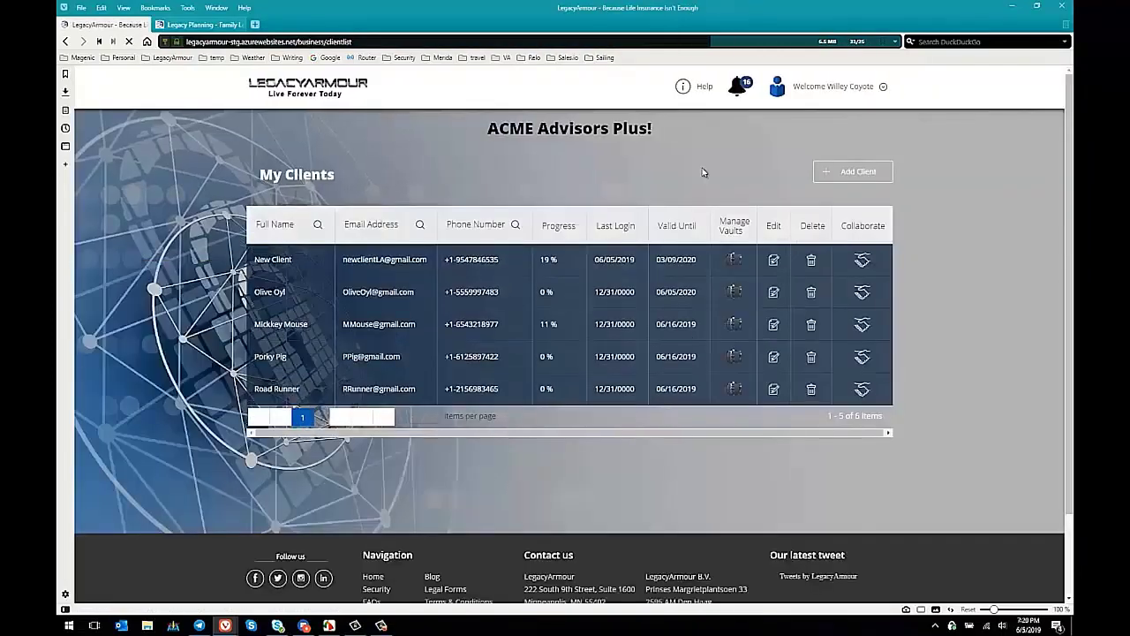
Step: Open the full Notifications page from the bell icon's dropdown
{"action": "left_click", "coordinate": [739, 85]}
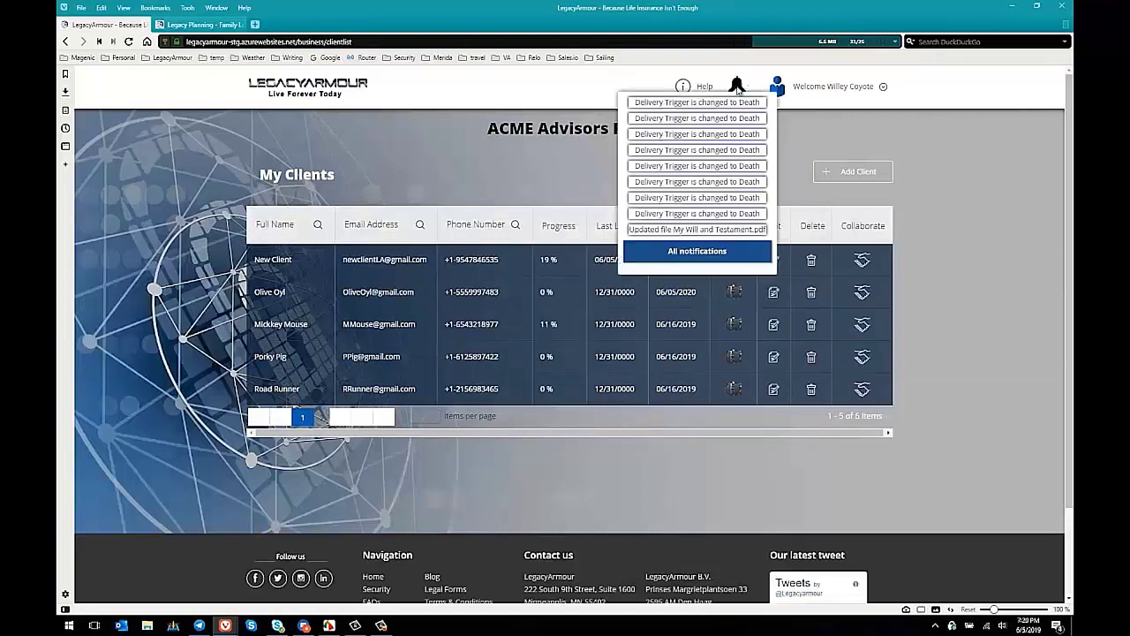
{"action": "left_click", "coordinate": [717, 258]}
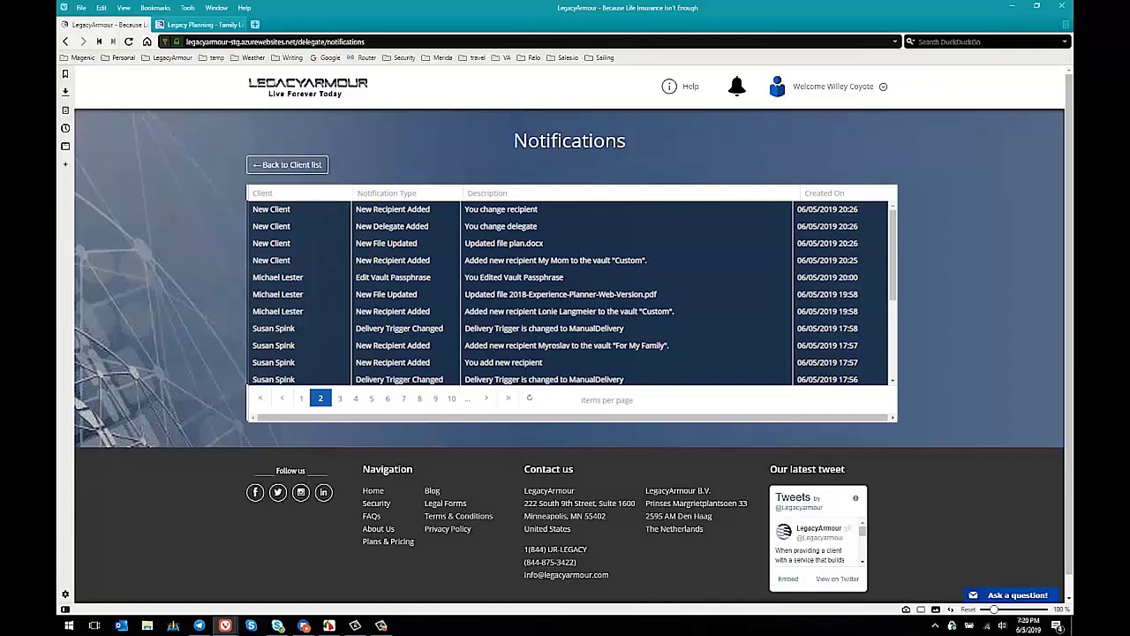
Step: Return from Notifications to the My Clients list
{"action": "left_click", "coordinate": [312, 169]}
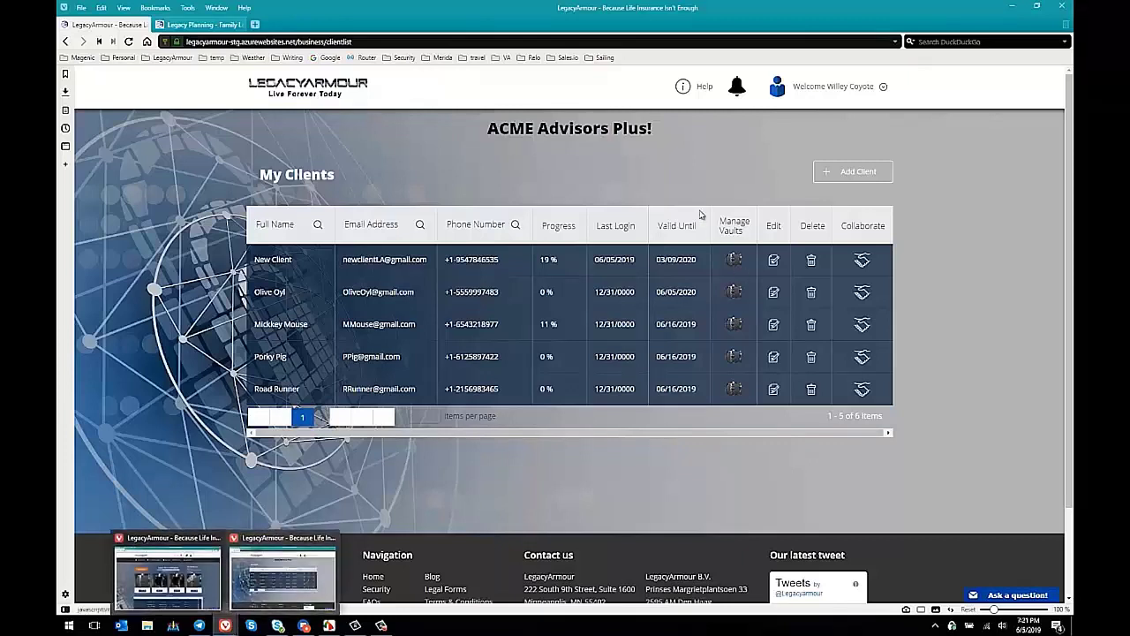
Step: Switch to the client's browser window and start a Contact Advisor message
{"action": "mouse_move", "coordinate": [225, 625]}
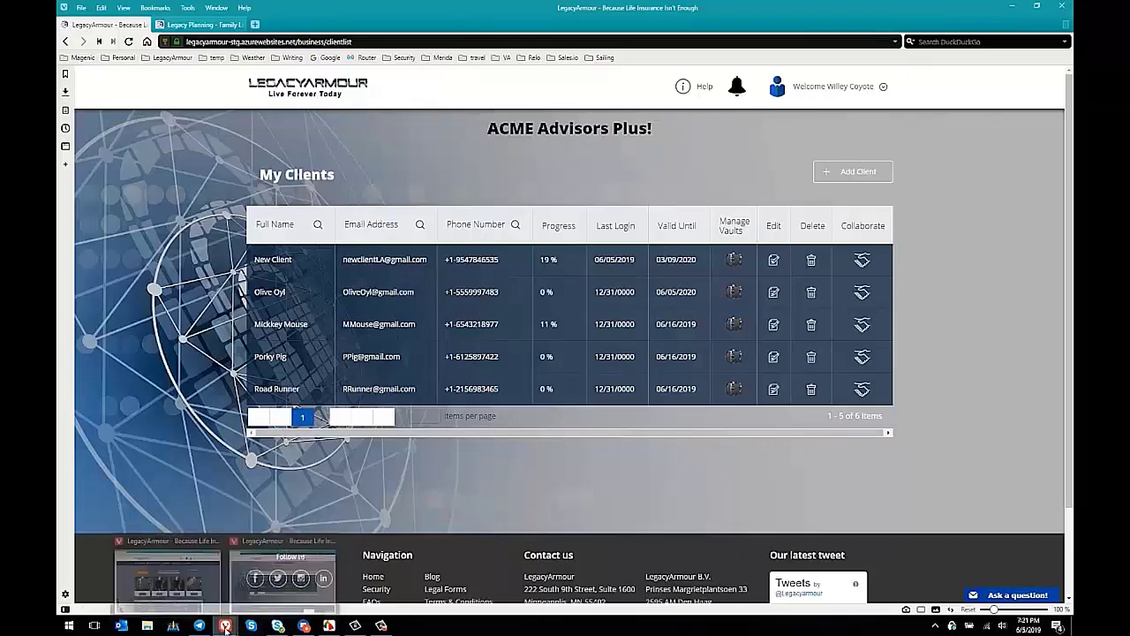
{"action": "left_click", "coordinate": [180, 547]}
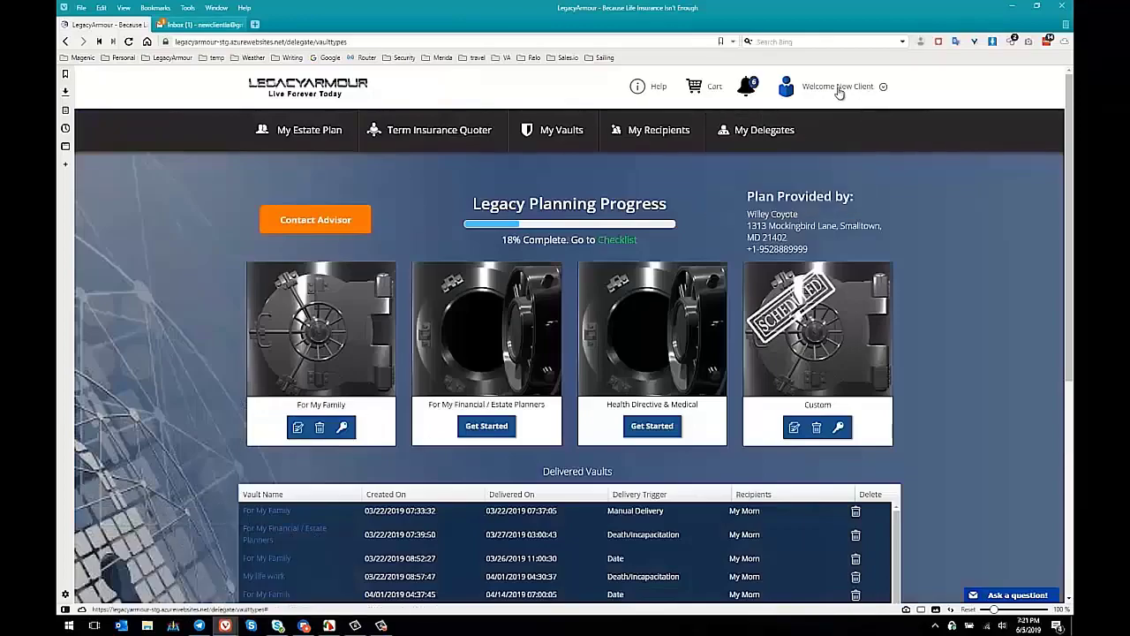
{"action": "mouse_move", "coordinate": [542, 334]}
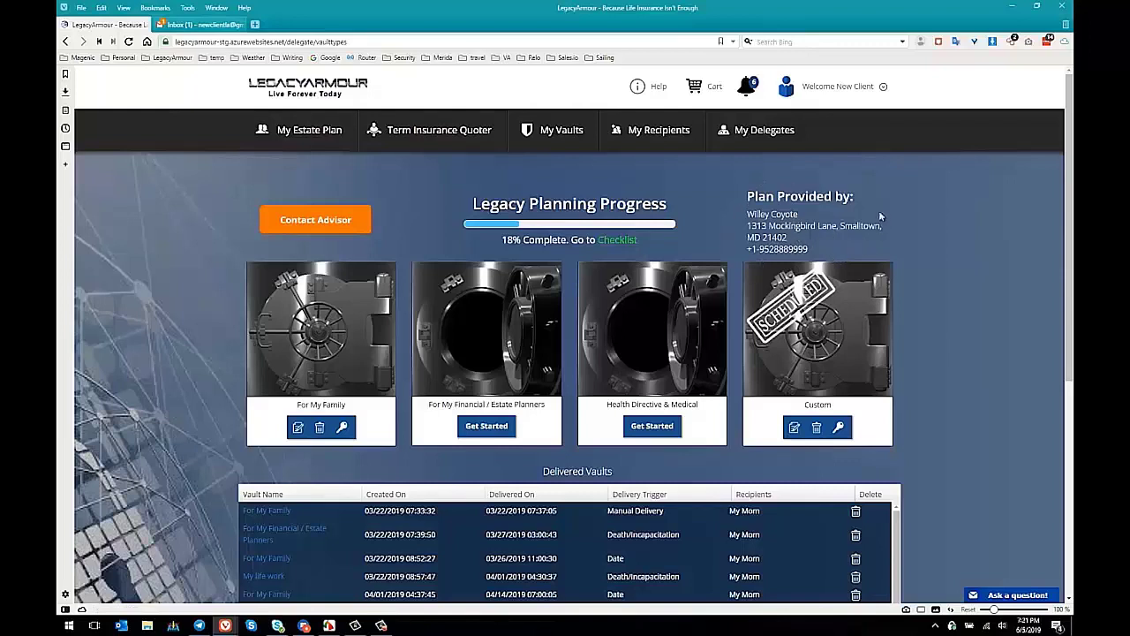
{"action": "left_click", "coordinate": [330, 223]}
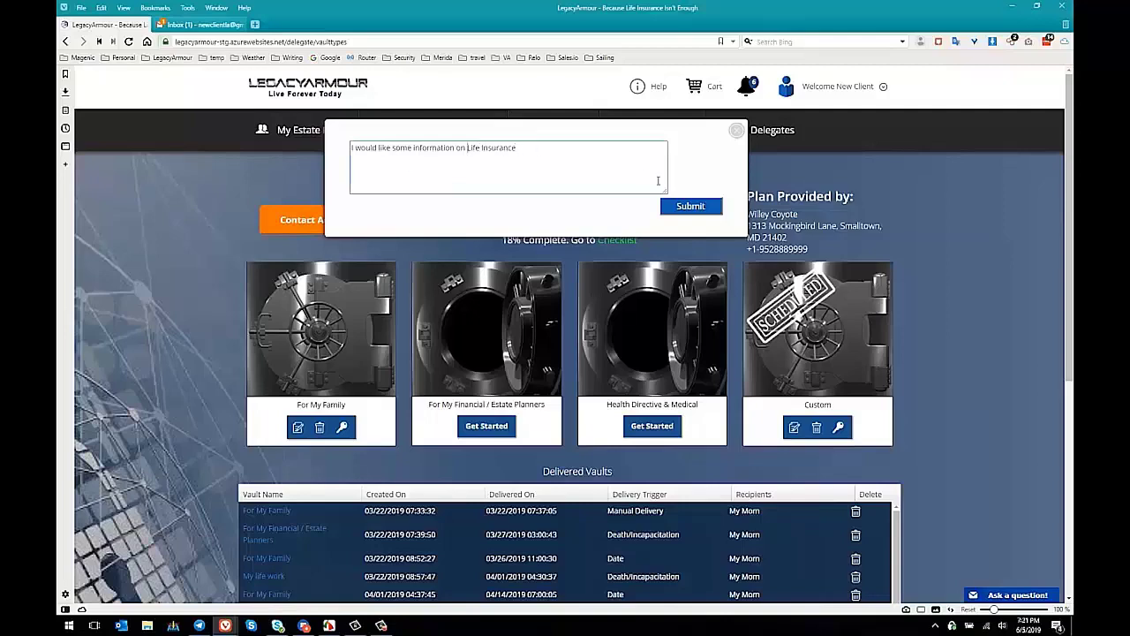
Step: Submit the client's life-insurance inquiry to the advisor from the Contact Advisor popup
{"action": "left_click", "coordinate": [704, 210]}
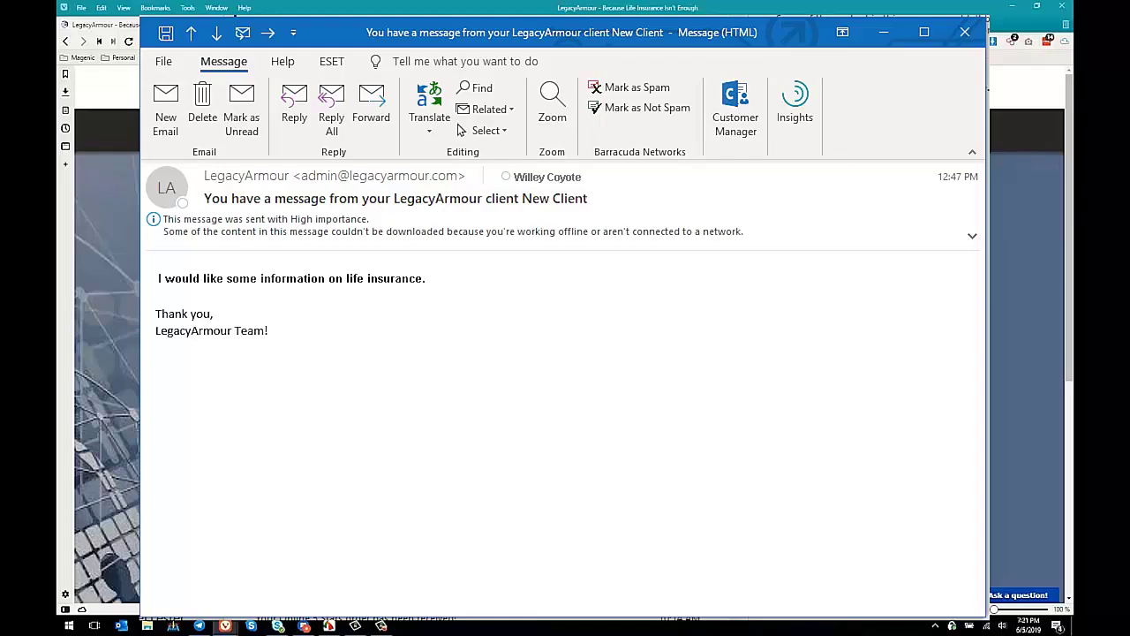
Step: Close the Outlook notification email and open the Legacy Planning Checklist from the vault dashboard
{"action": "key", "text": "Escape"}
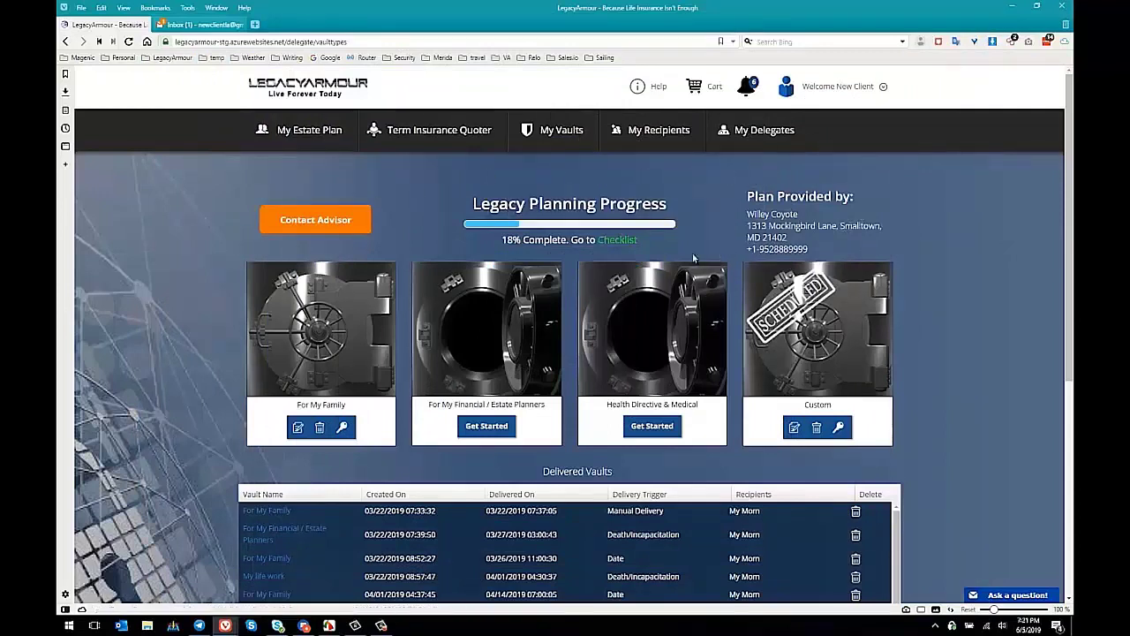
{"action": "left_click", "coordinate": [625, 238]}
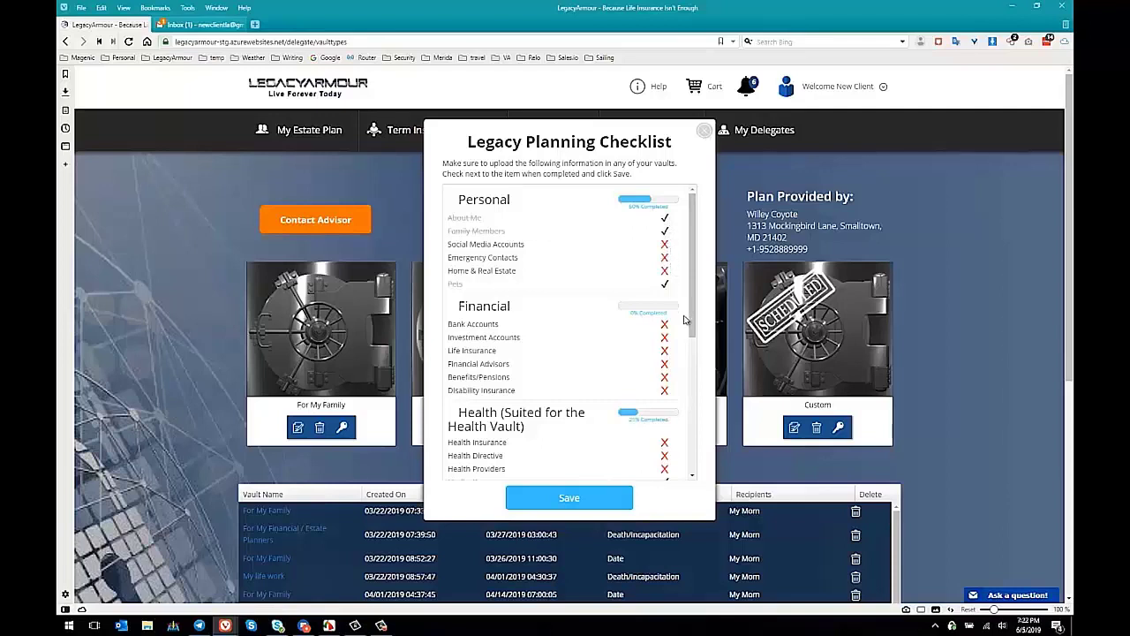
{"action": "left_click_drag", "start_coordinate": [449, 350], "coordinate": [523, 365]}
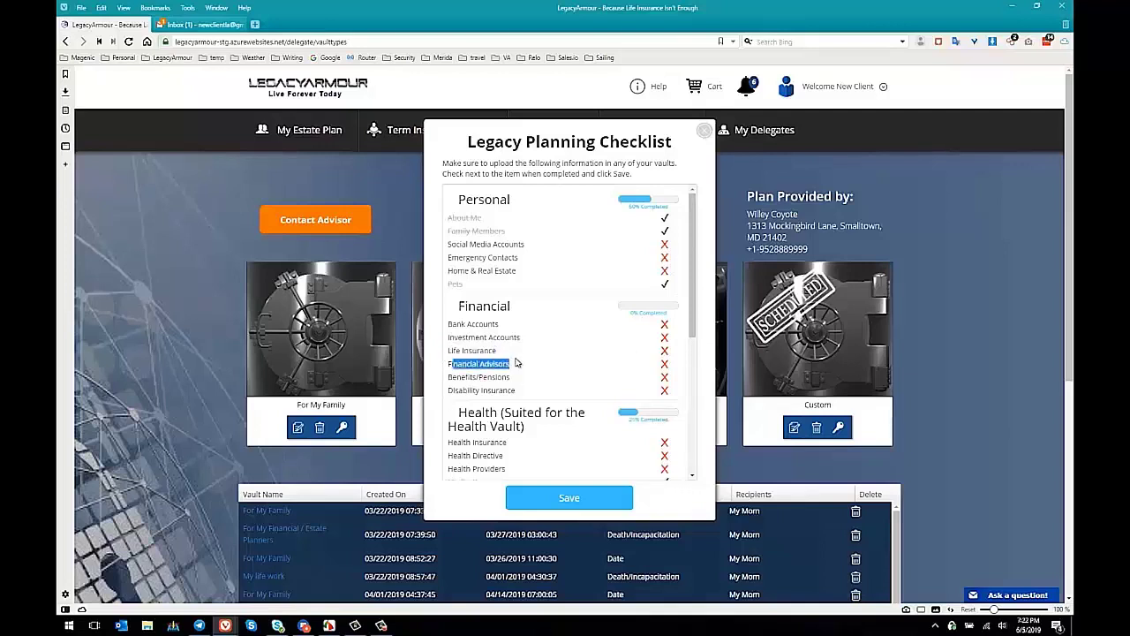
{"action": "left_click_drag", "start_coordinate": [517, 380], "coordinate": [445, 379]}
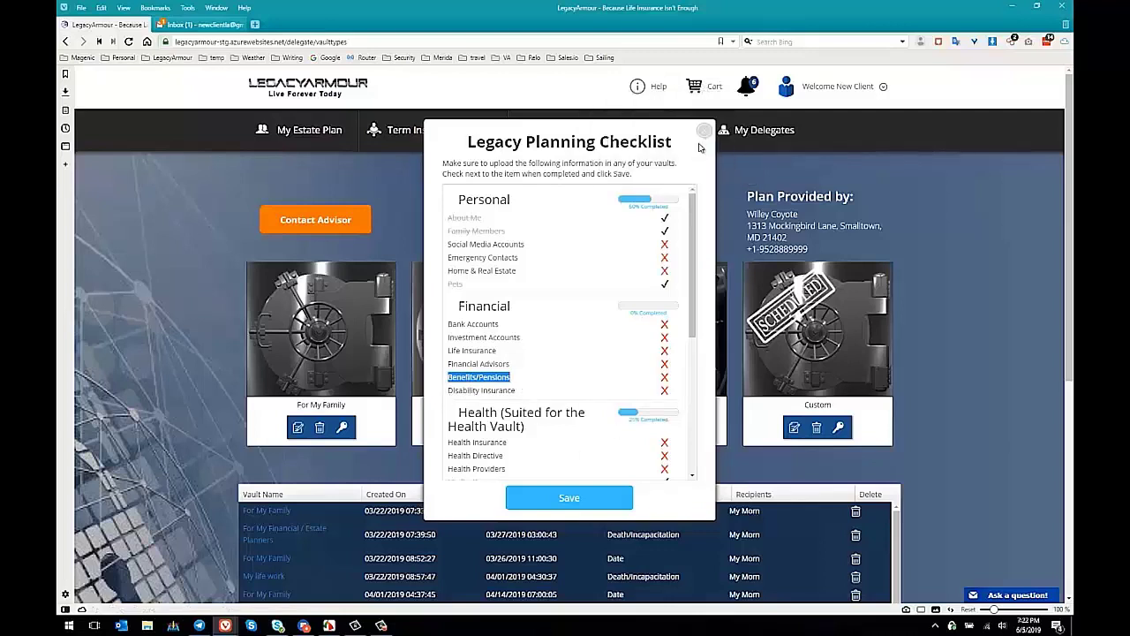
{"action": "left_click", "coordinate": [705, 132]}
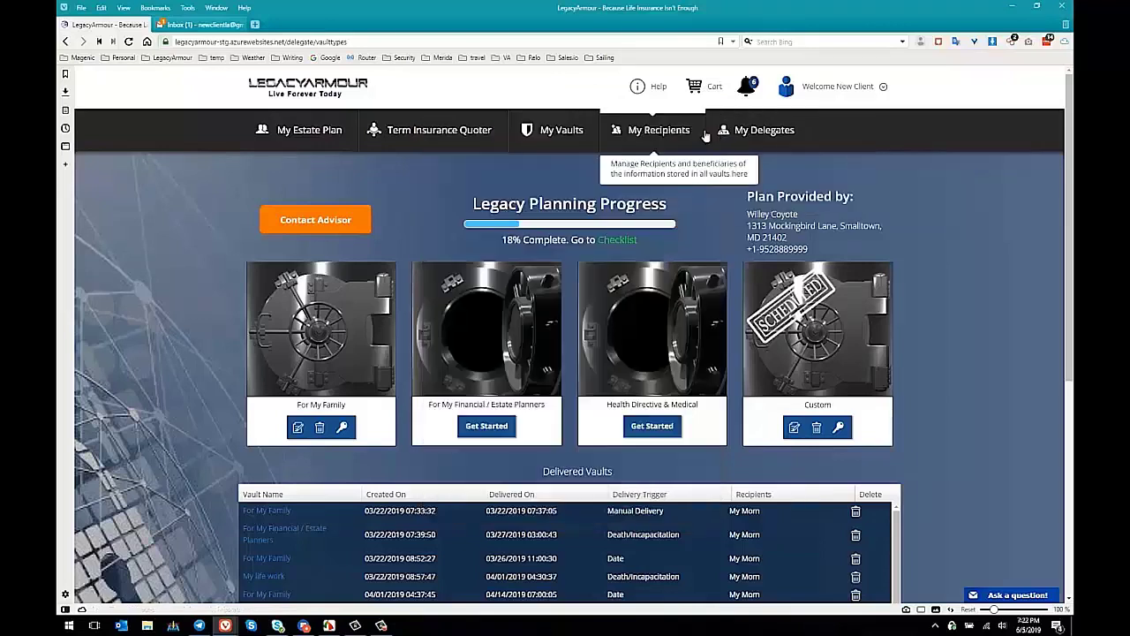